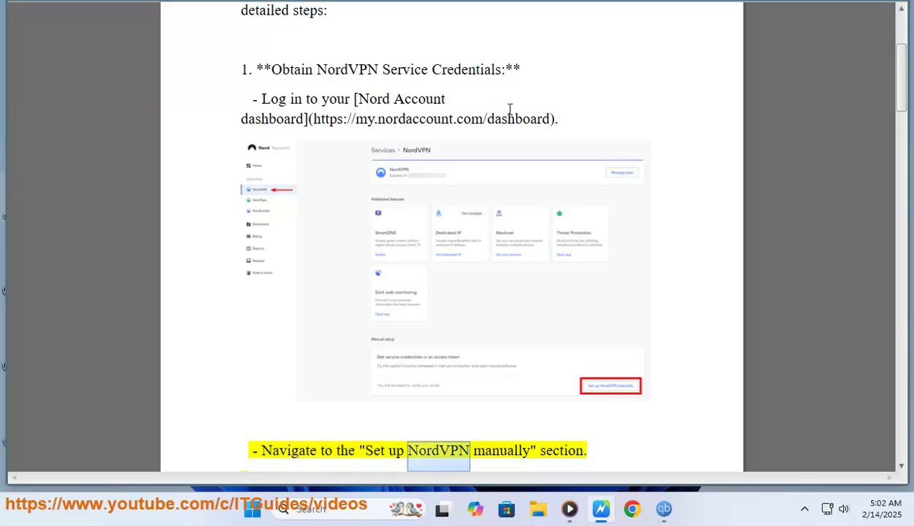
{"action": "left_click_drag", "start_coordinate": [547, 120], "coordinate": [317, 134]}
{"action": "key", "text": "ctrl+c"}
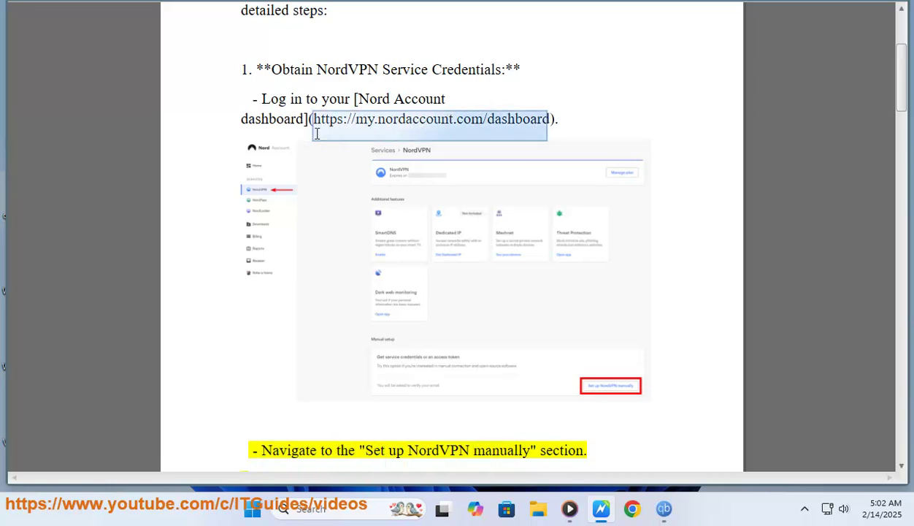
Paste the Nord Account dashboard address into Chrome and load it.
{"action": "left_click", "coordinate": [635, 507]}
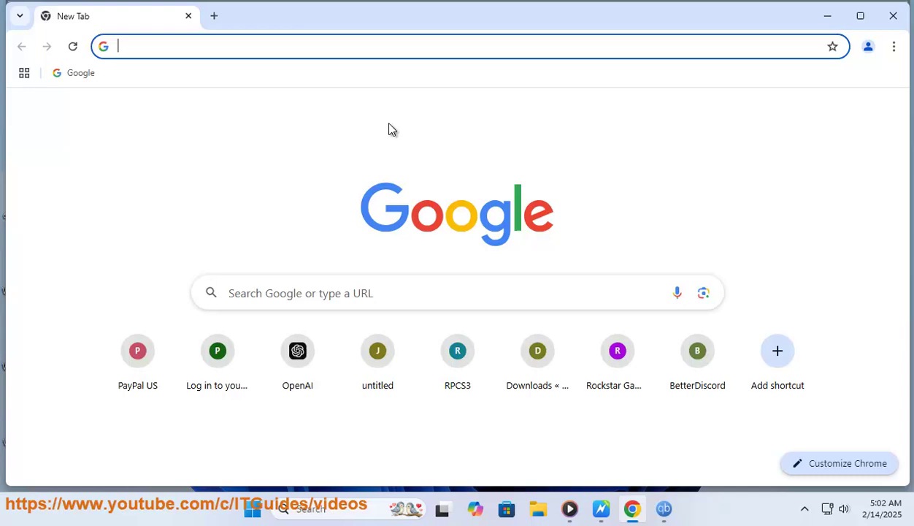
{"action": "key", "text": "ctrl+v"}
{"action": "key", "text": "Return"}
{"action": "left_click", "coordinate": [301, 43]}
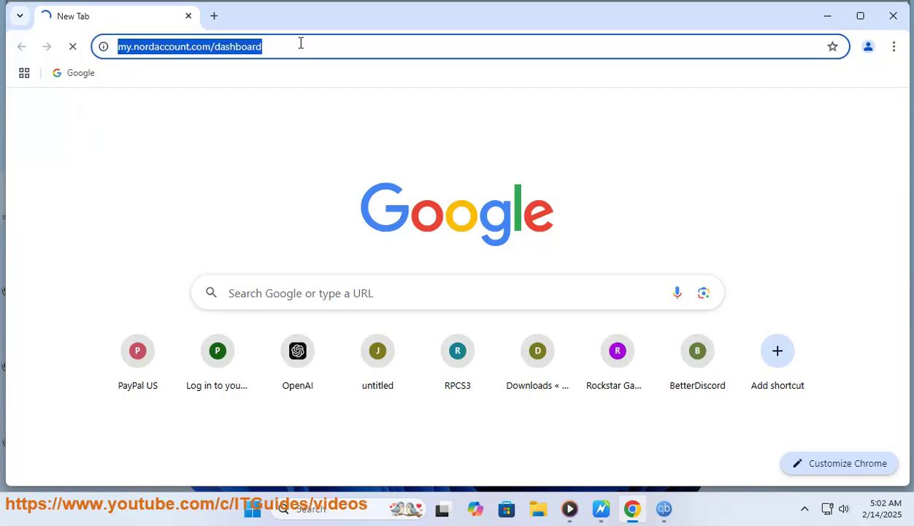
Select the Log in heading and try to continue the Nord account login.
{"action": "key", "text": "alt+Tab"}
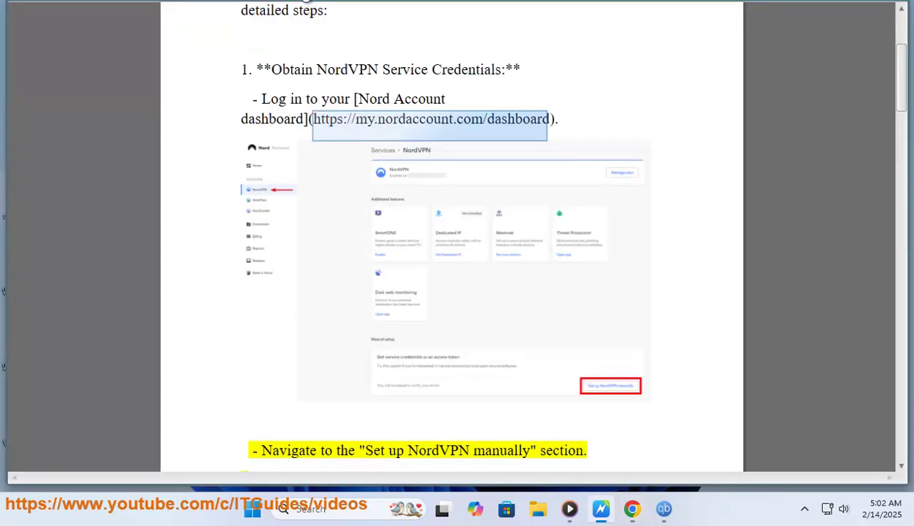
{"action": "scroll", "coordinate": [460, 292], "scroll_direction": "down", "scroll_amount": 2}
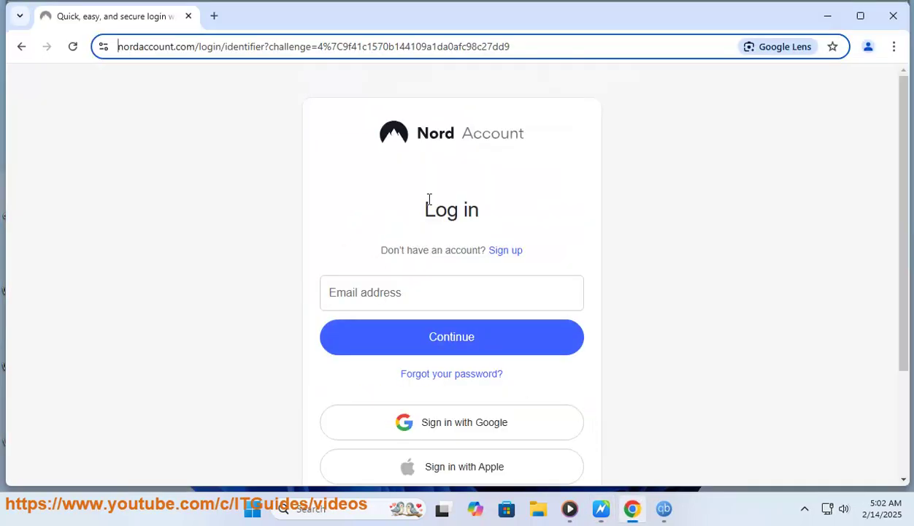
{"action": "left_click_drag", "start_coordinate": [419, 210], "coordinate": [493, 215]}
{"action": "left_click", "coordinate": [488, 342]}
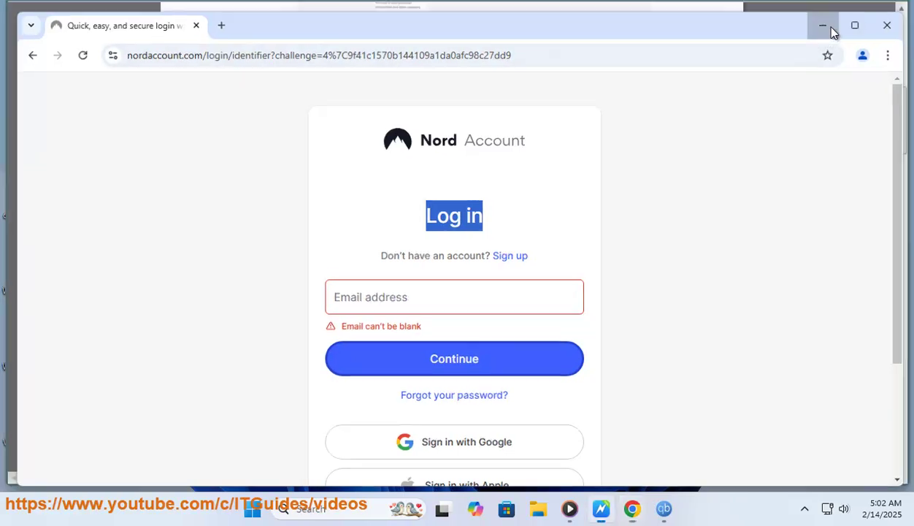
Restore qBittorrent, shift its window right, and open Tools > Options.
{"action": "left_click", "coordinate": [813, 26]}
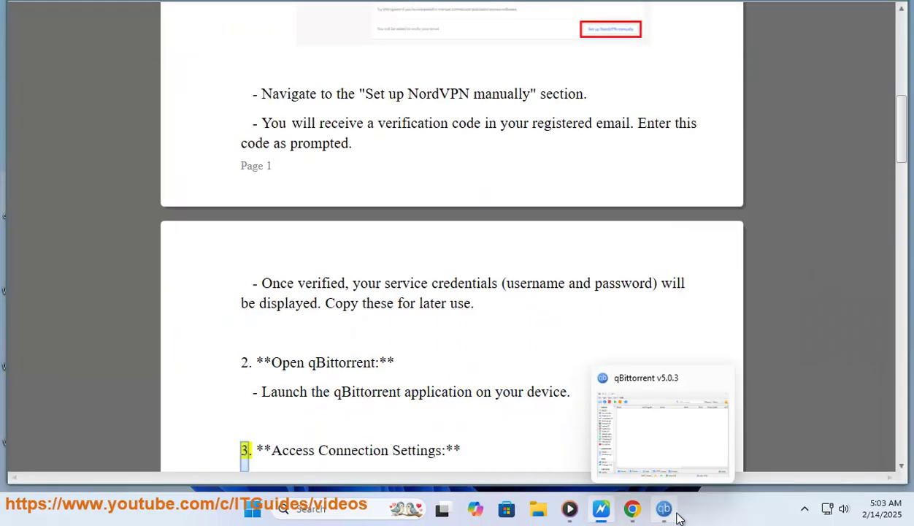
{"action": "left_click", "coordinate": [678, 515]}
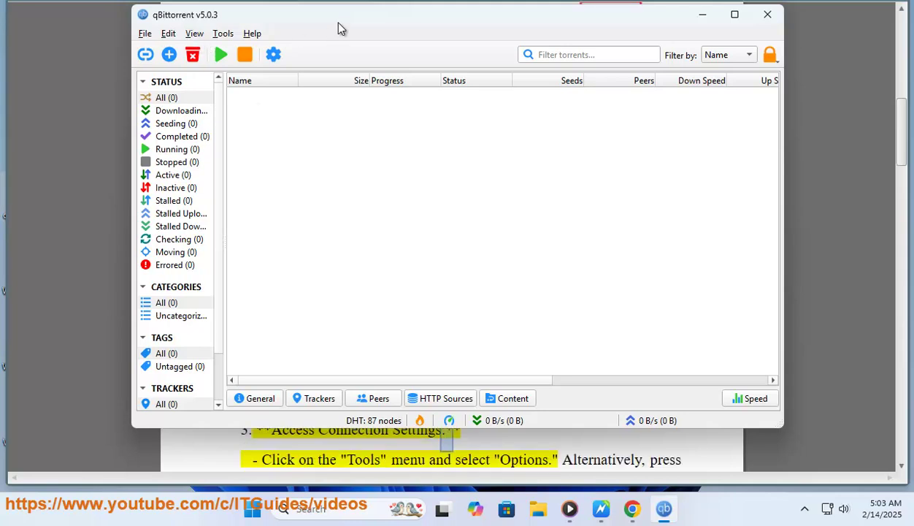
{"action": "left_click_drag", "start_coordinate": [364, 20], "coordinate": [457, 27]}
{"action": "left_click", "coordinate": [317, 39]}
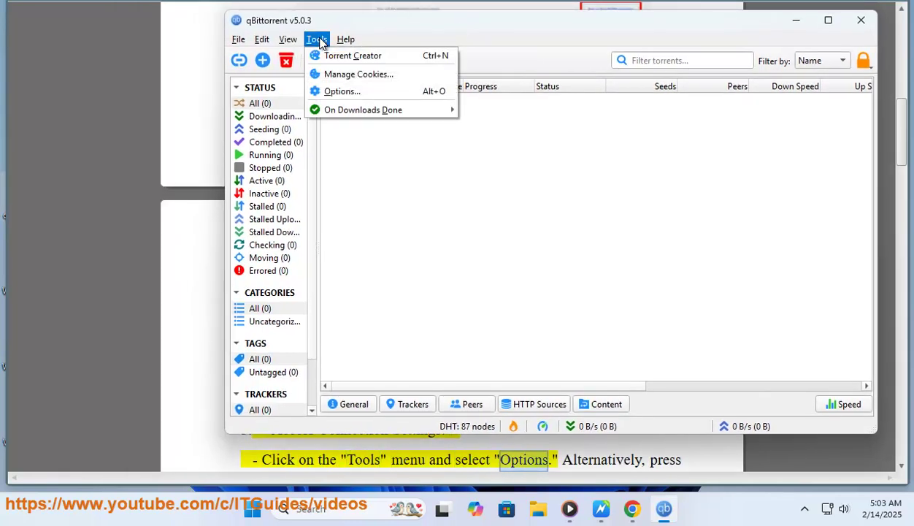
{"action": "left_click", "coordinate": [397, 98]}
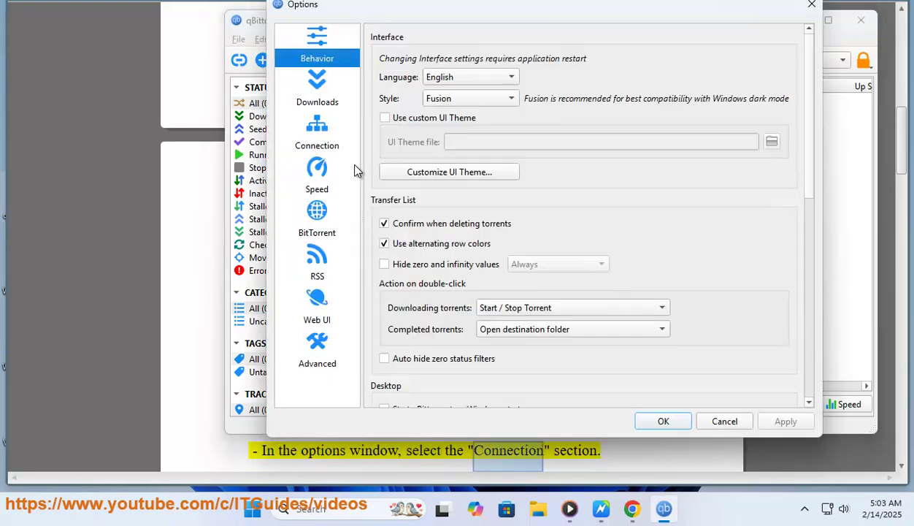
On the Connection page, set the proxy type to SOCKS5 and tick Authentication.
{"action": "left_click", "coordinate": [322, 144]}
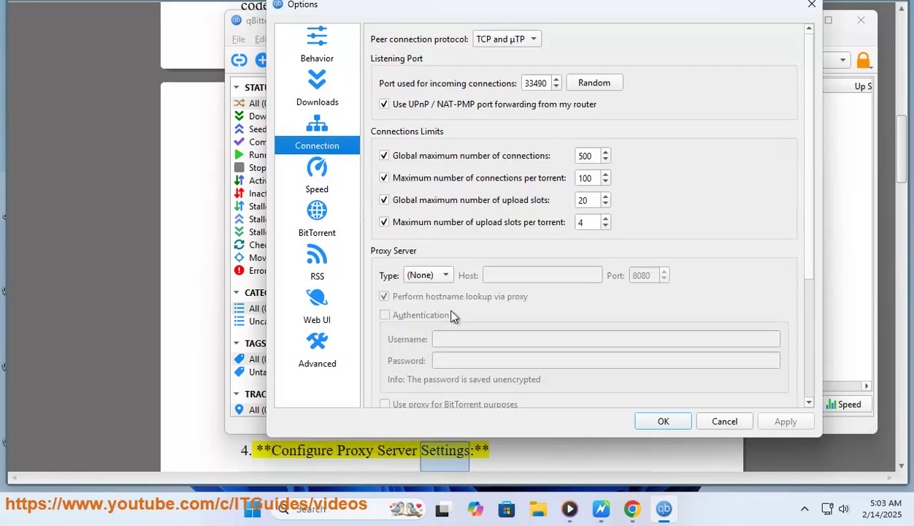
{"action": "left_click", "coordinate": [427, 275]}
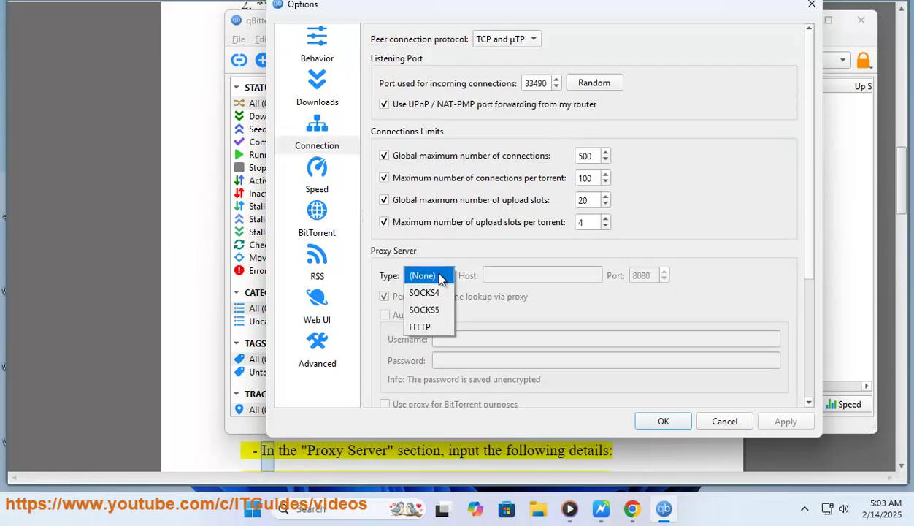
{"action": "left_click", "coordinate": [426, 310]}
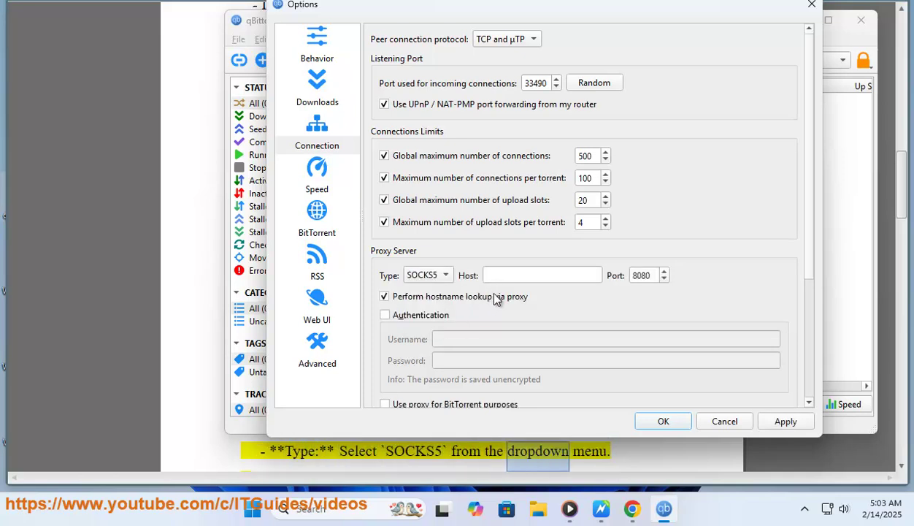
{"action": "left_click", "coordinate": [415, 313]}
{"action": "left_click", "coordinate": [462, 339]}
{"action": "scroll", "coordinate": [486, 347], "scroll_direction": "down", "scroll_amount": 1}
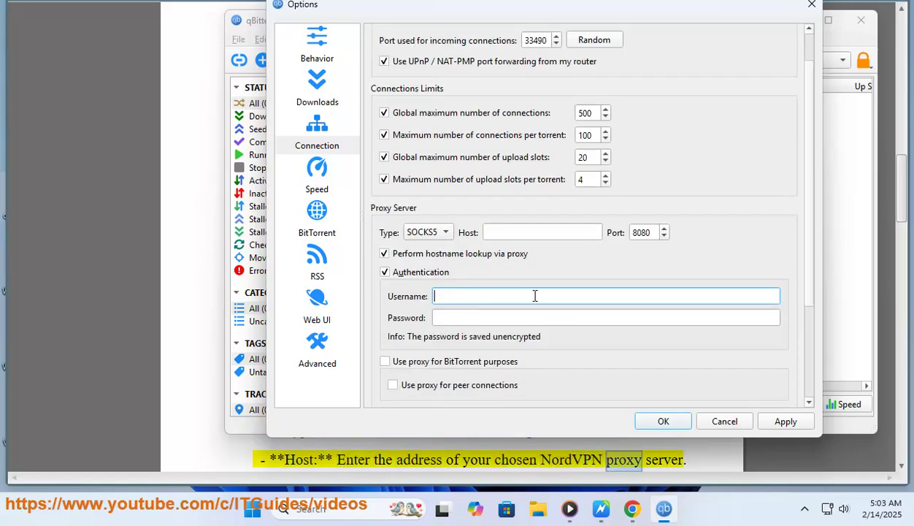
Paste amsterdam.nl.socks.nordhold.net from the guide into qBittorrent's proxy Host field.
{"action": "left_click", "coordinate": [153, 309]}
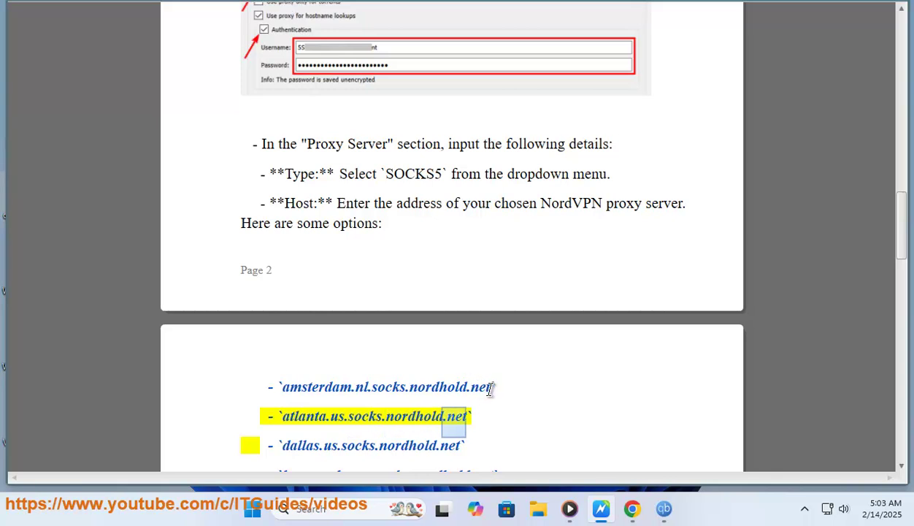
{"action": "left_click_drag", "start_coordinate": [490, 390], "coordinate": [291, 391]}
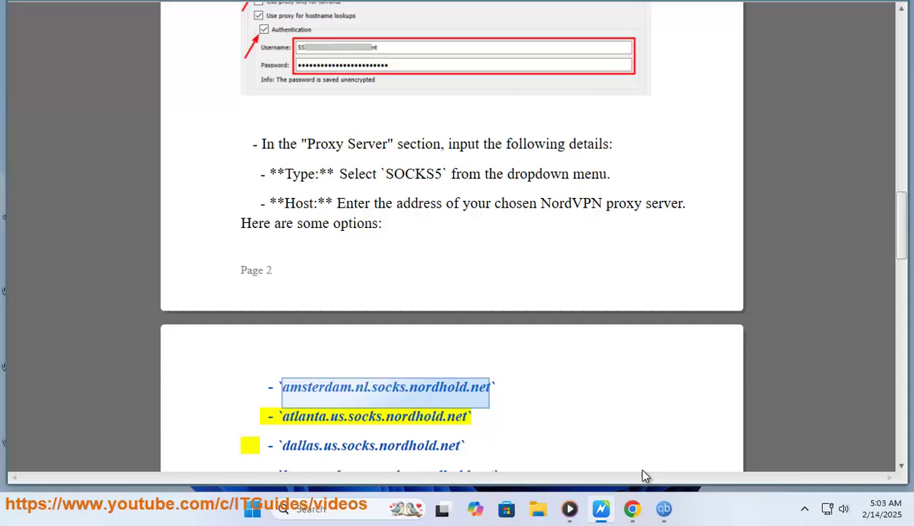
{"action": "left_click", "coordinate": [664, 509]}
{"action": "left_click", "coordinate": [528, 235]}
{"action": "type", "text": "amsterdam.nl.socks.nordhold.net"}
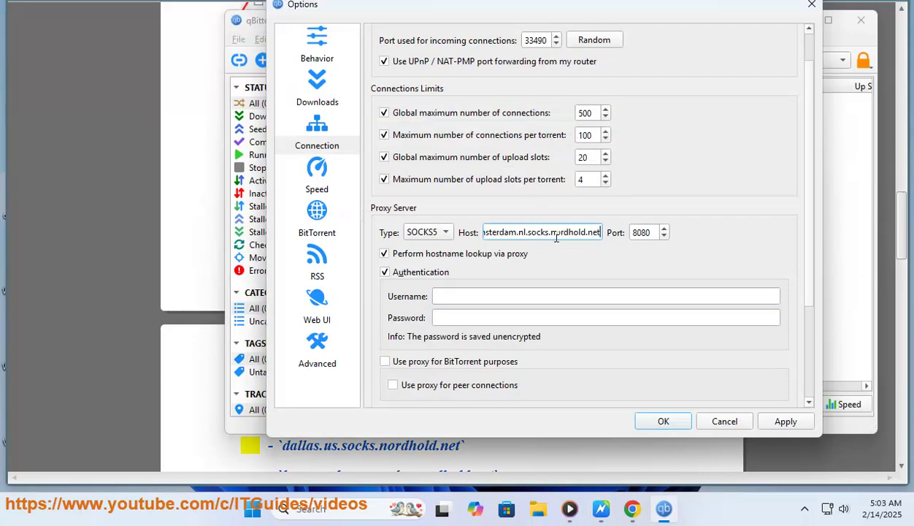
{"action": "left_click", "coordinate": [121, 302]}
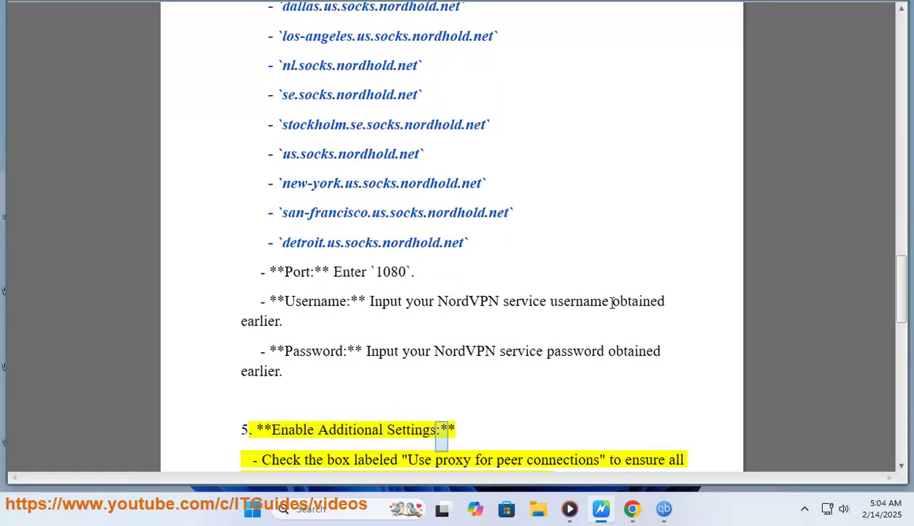
Enter the Nord service username and password in the proxy credential fields.
{"action": "left_click", "coordinate": [664, 509]}
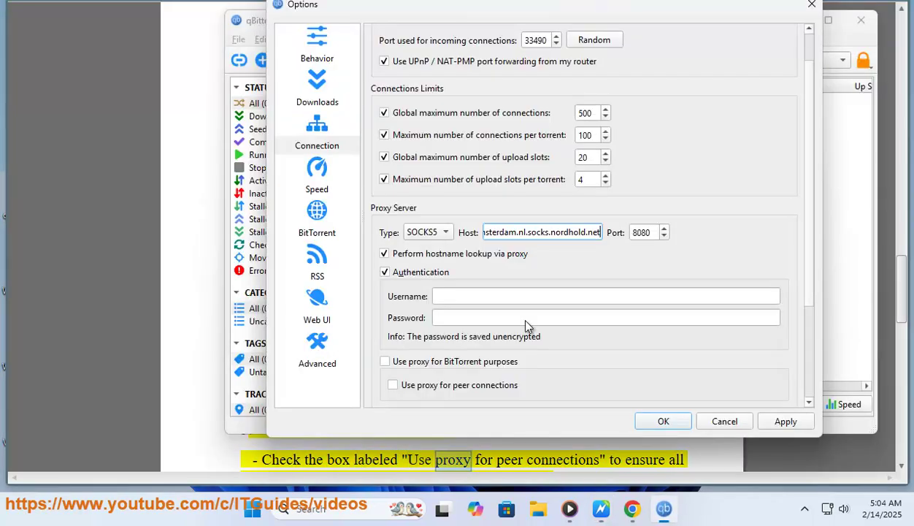
{"action": "left_click", "coordinate": [471, 290]}
{"action": "type", "text": "U"}
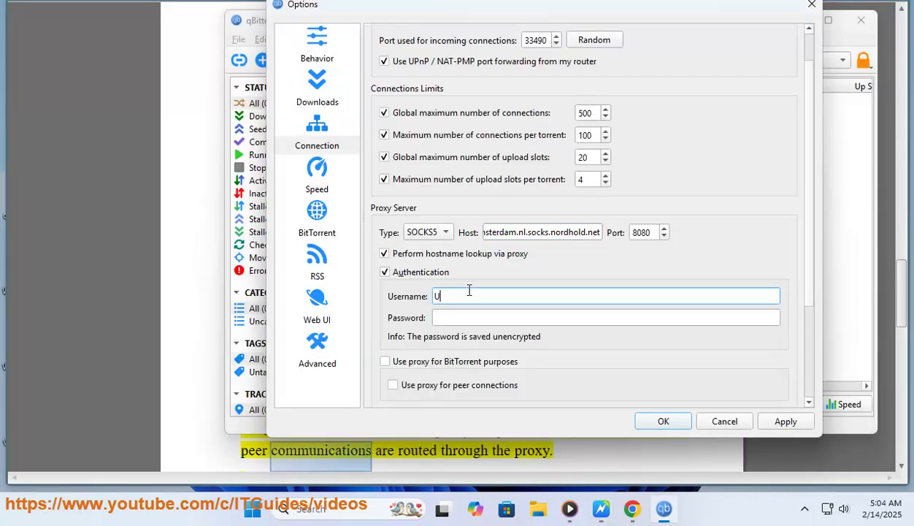
{"action": "type", "text": "rNo"}
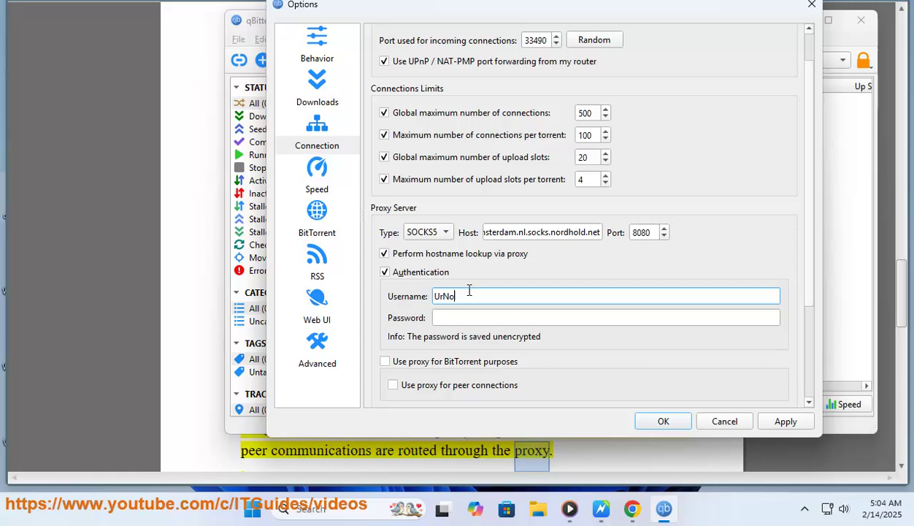
{"action": "type", "text": "rd"}
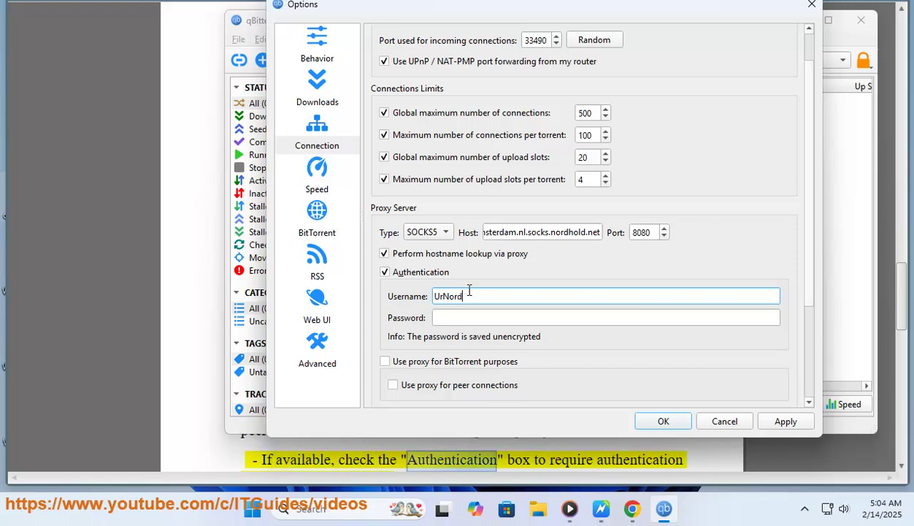
{"action": "type", "text": "IDN"}
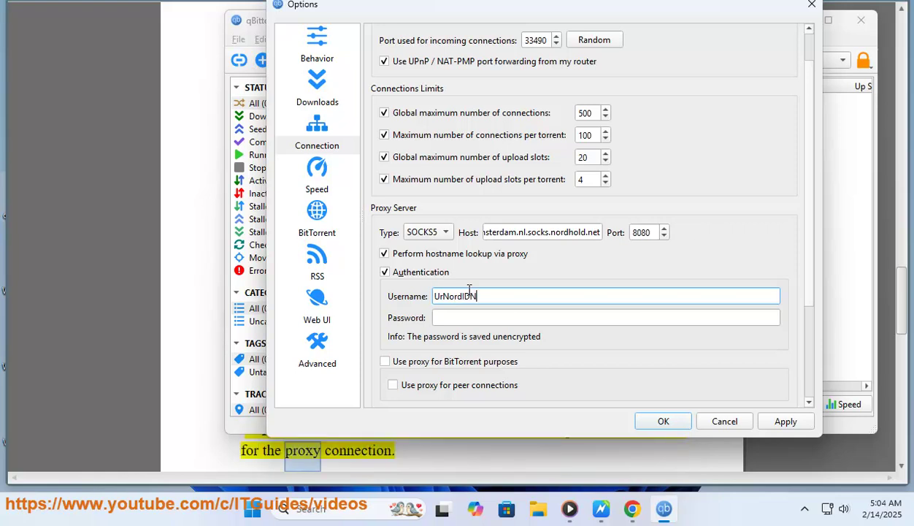
{"action": "type", "text": "ameHe"}
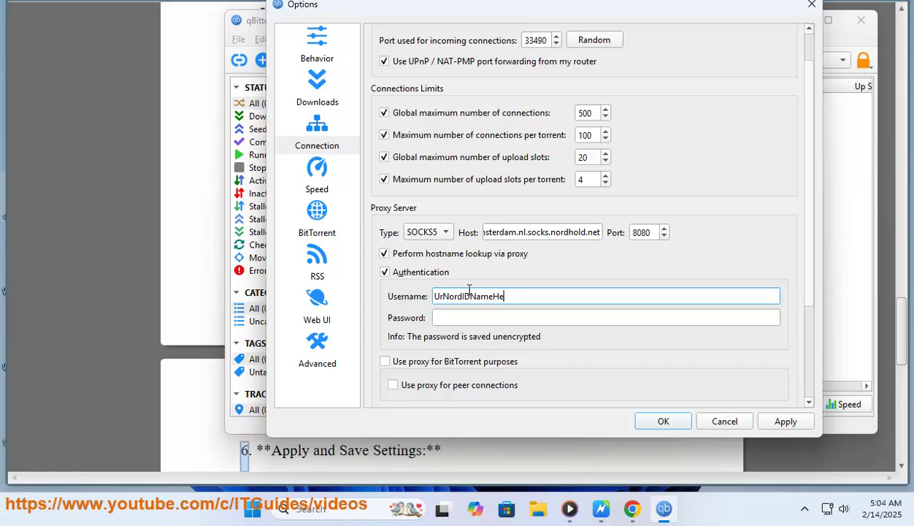
{"action": "type", "text": "re"}
{"action": "left_click", "coordinate": [440, 317]}
{"action": "type", "text": "Ur"}
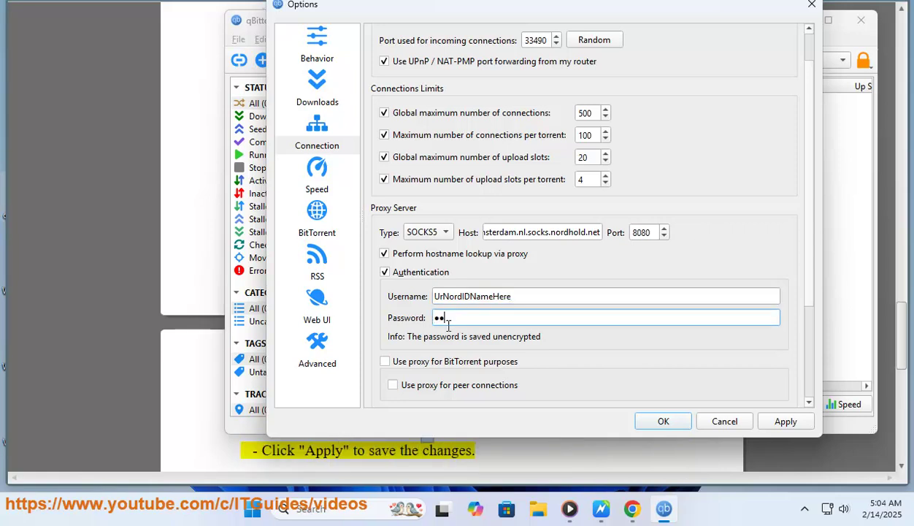
{"action": "type", "text": "Passwor"}
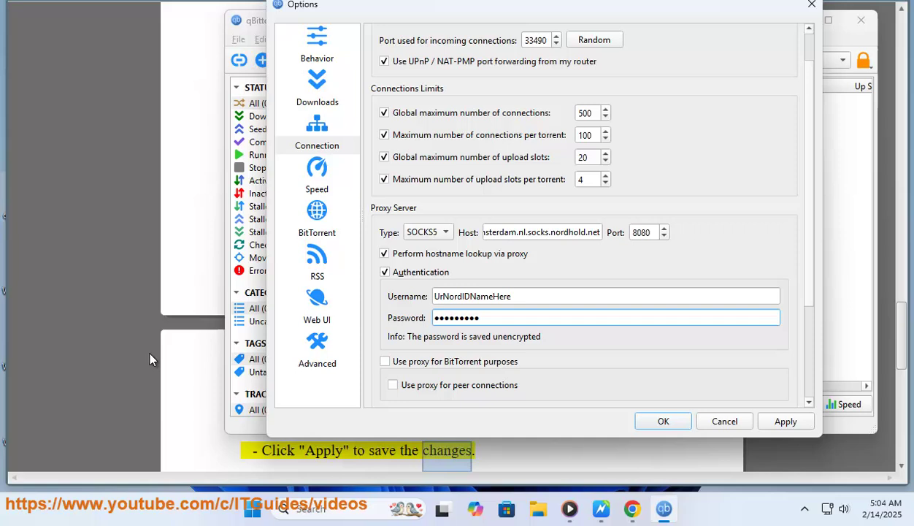